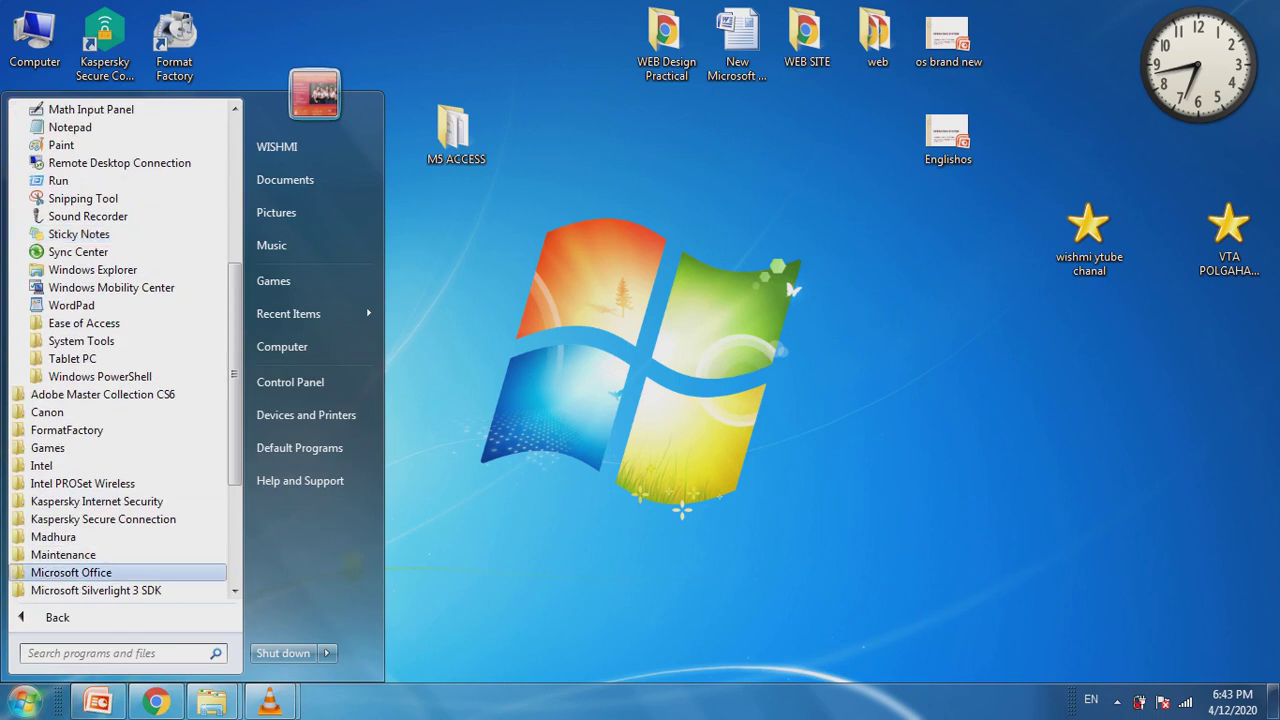
Launch Microsoft Office Access 2007 from the installed Microsoft Office programs.
click(71, 572)
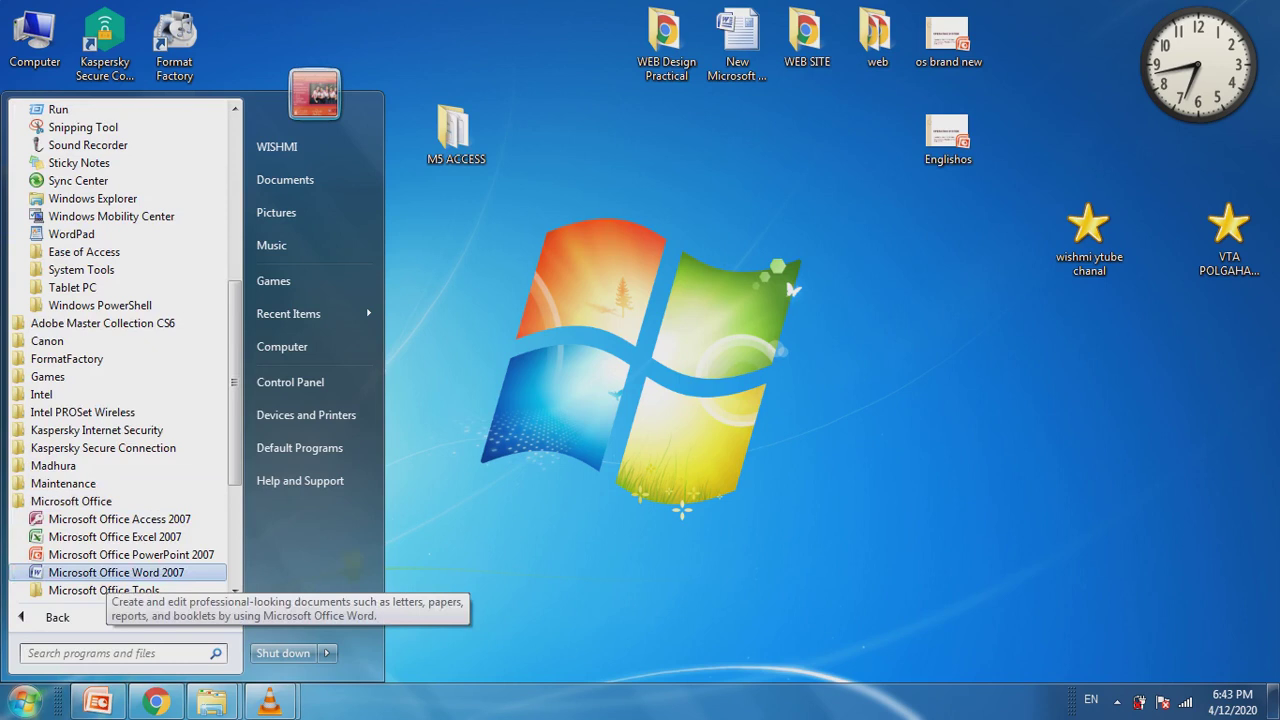
scroll(100, 540, down, 1)
click(111, 465)
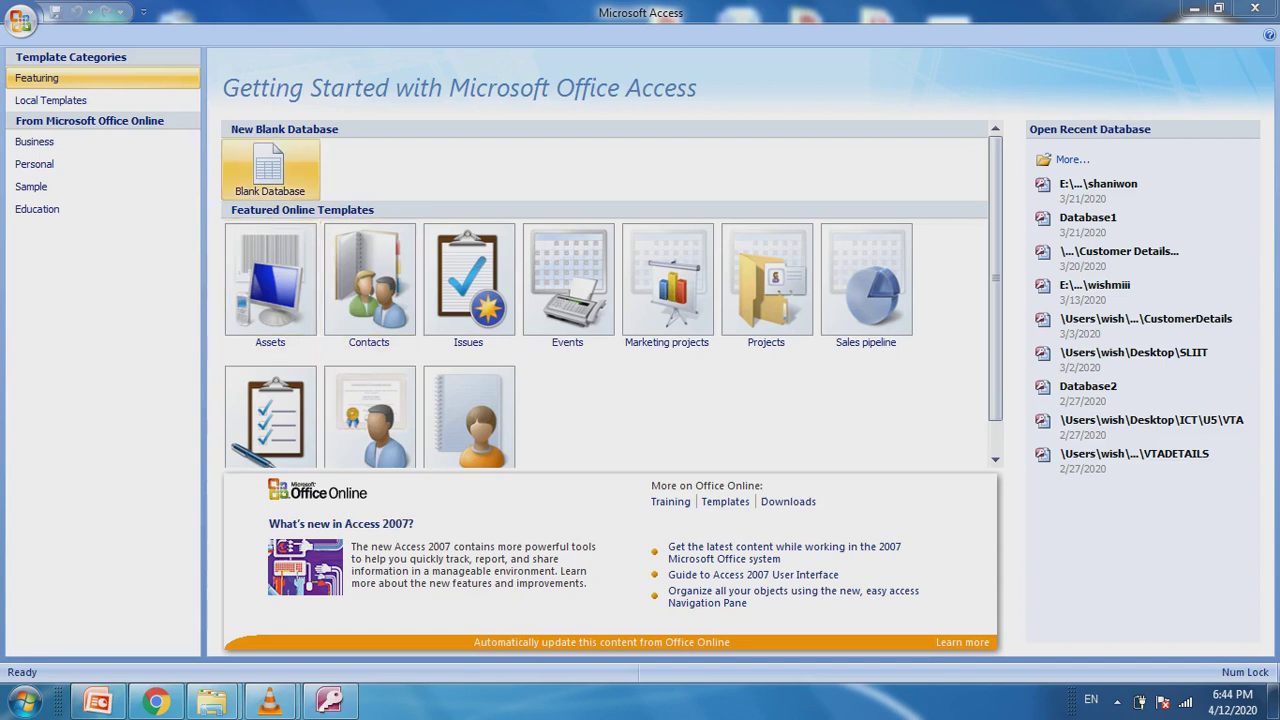
Start a new blank database and enter vtadetails as its file name.
click(270, 170)
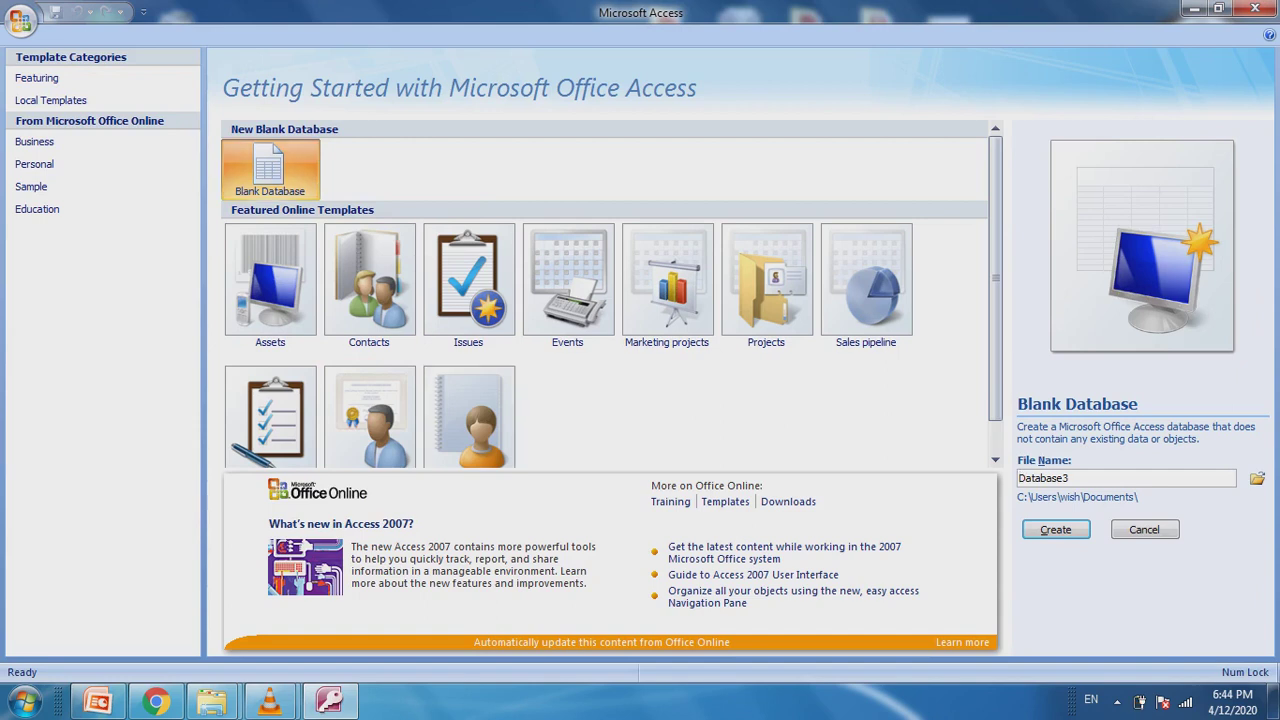
key(ctrl+a)
text(vta)
key(shift+Home)
key(End)
text(details_)
key(BackSpace)
Choose the Desktop as the save location for vtadetails and create the database as an Access 2007 database.
click(1257, 478)
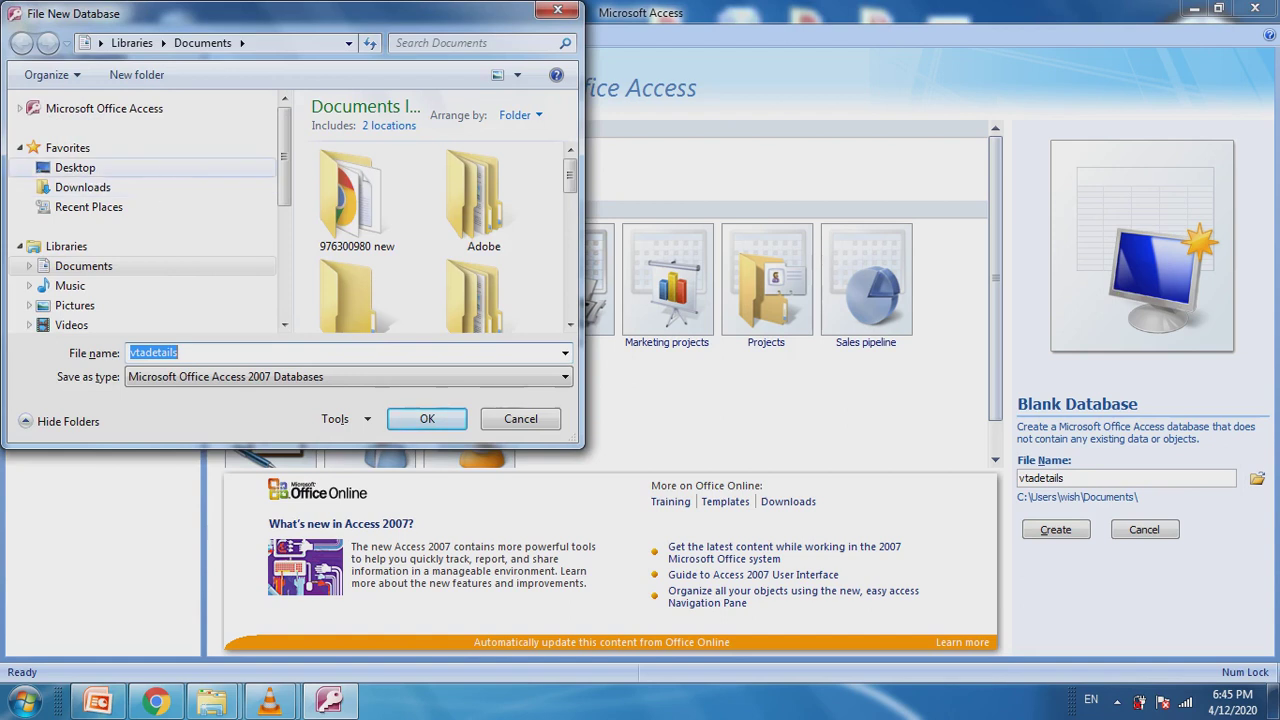
click(75, 167)
scroll(383, 150, down, 3)
scroll(383, 160, down, 3)
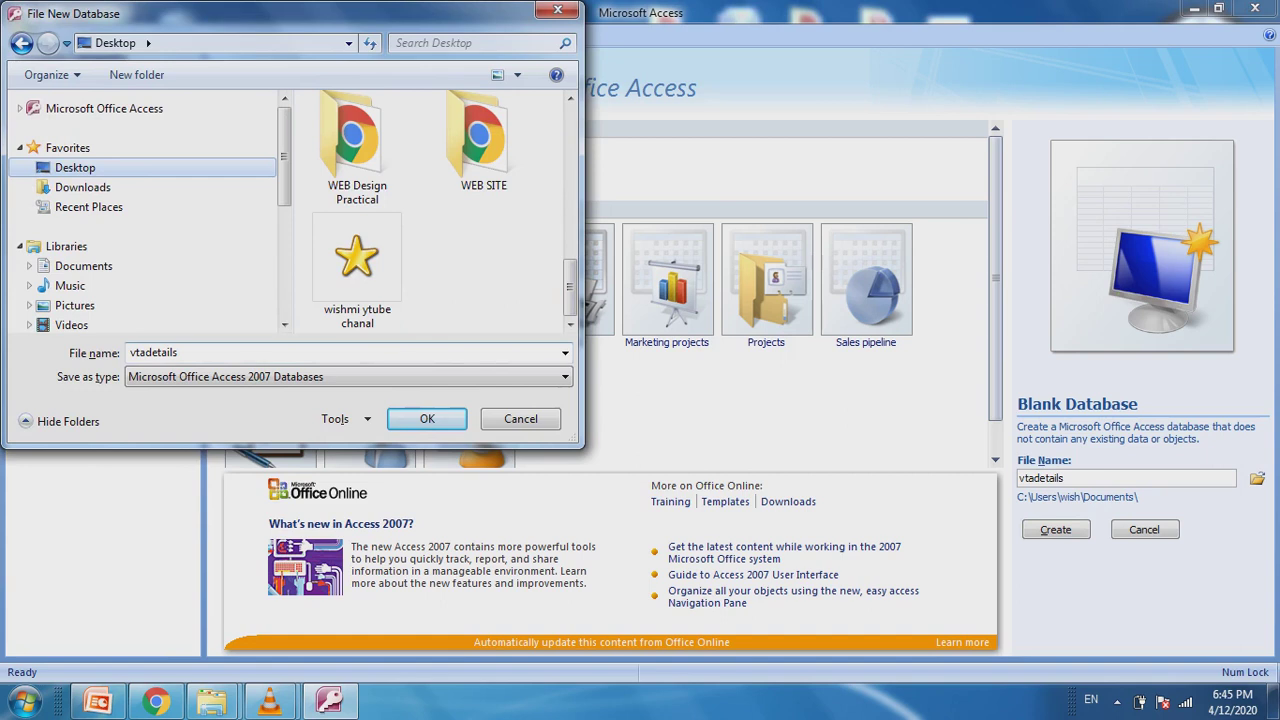
click(153, 352)
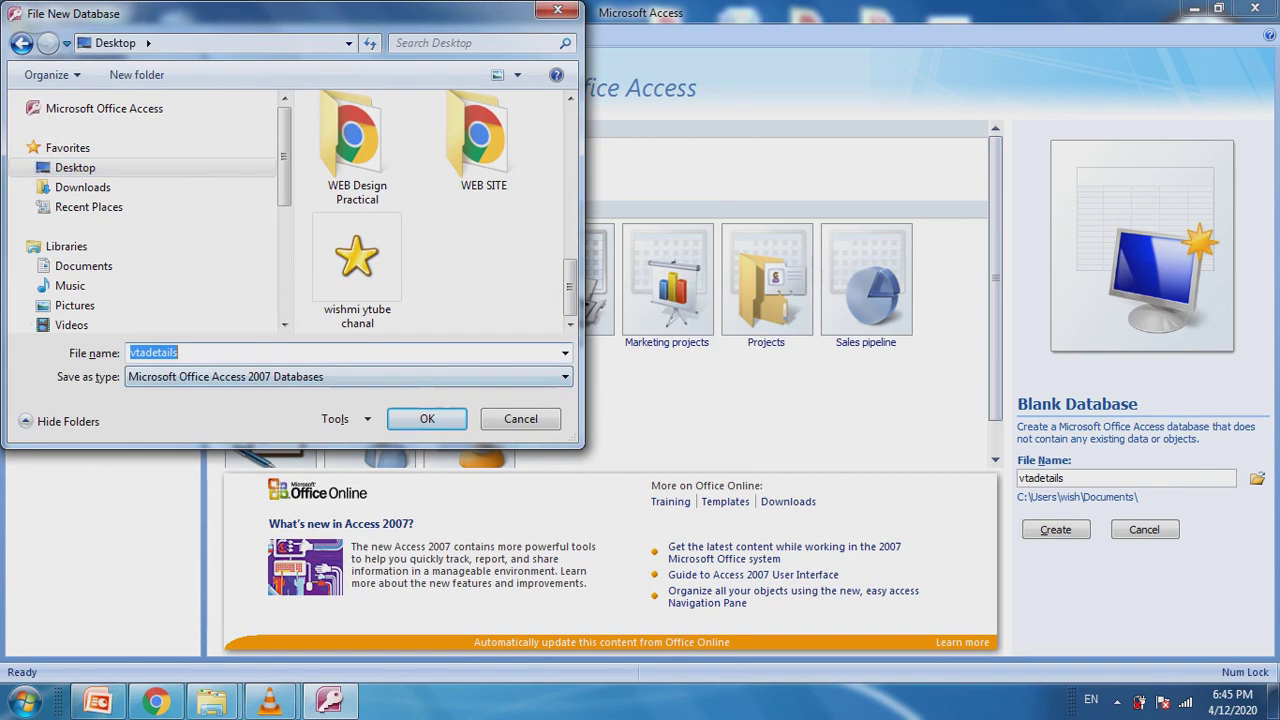
click(427, 418)
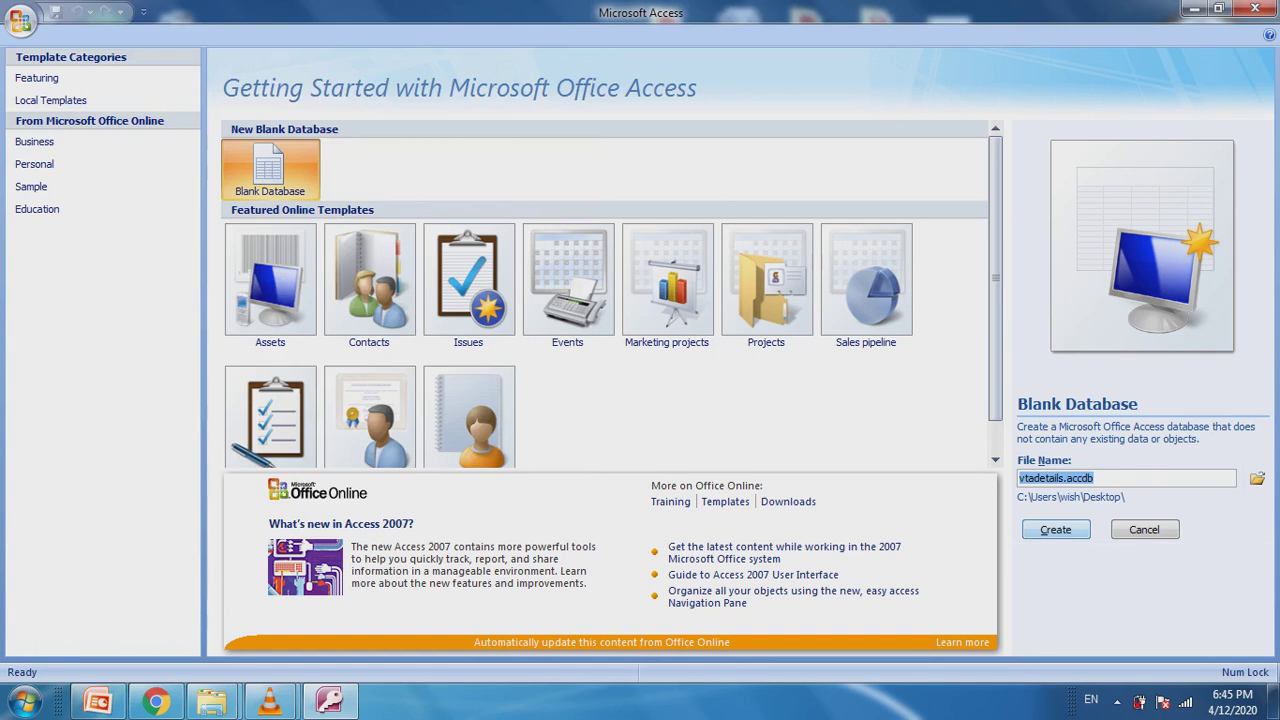
click(1055, 529)
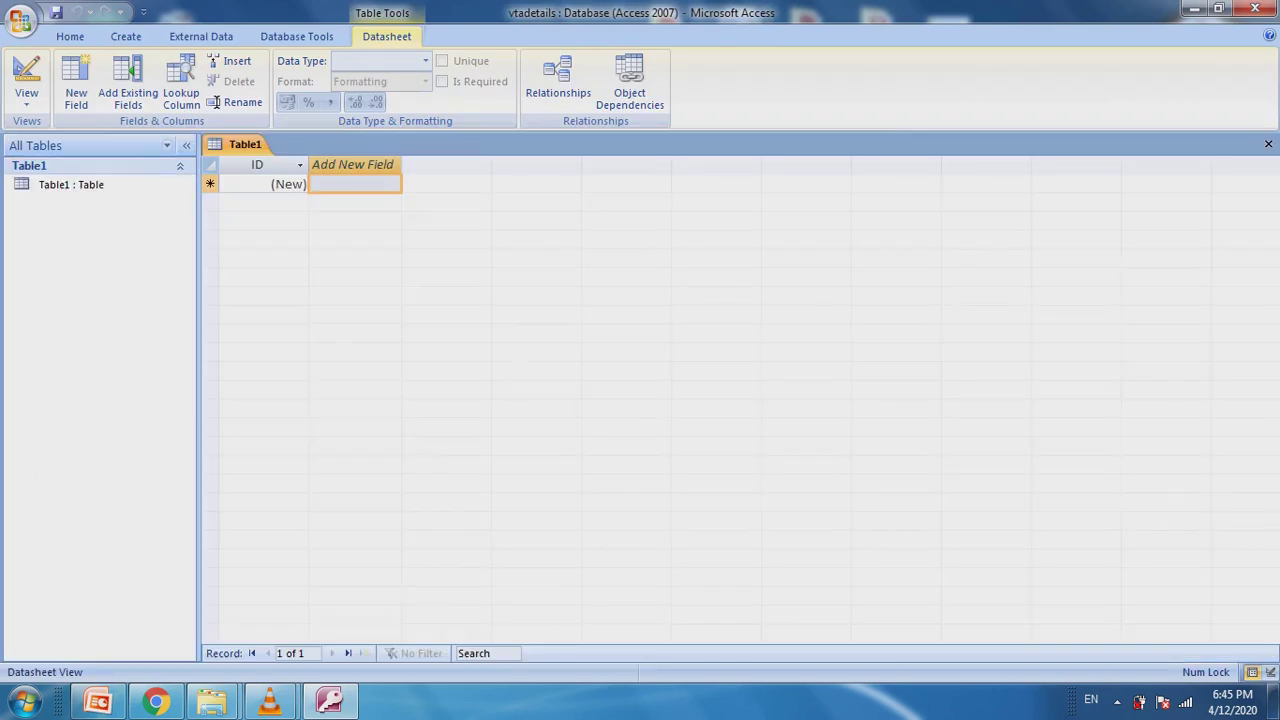
Close the default unsaved table, then create a new table, save it as StudentPersonaldetails and close it.
click(1268, 144)
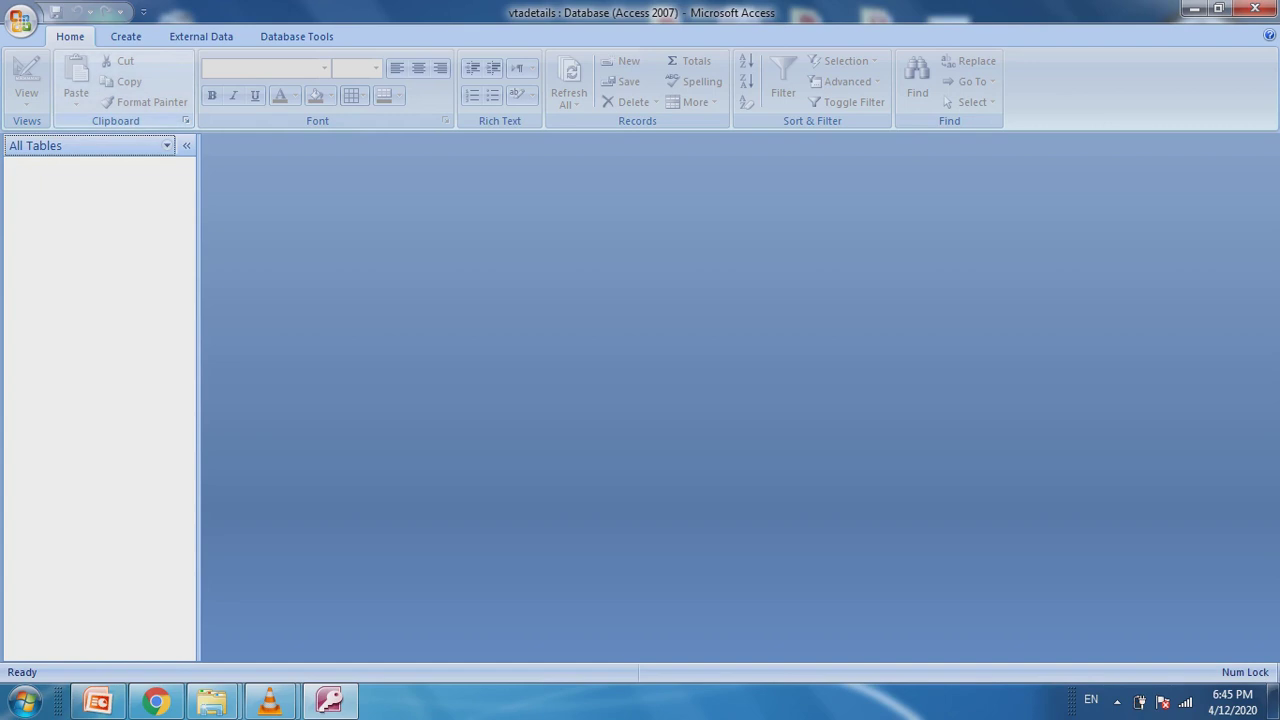
key(alt+c)
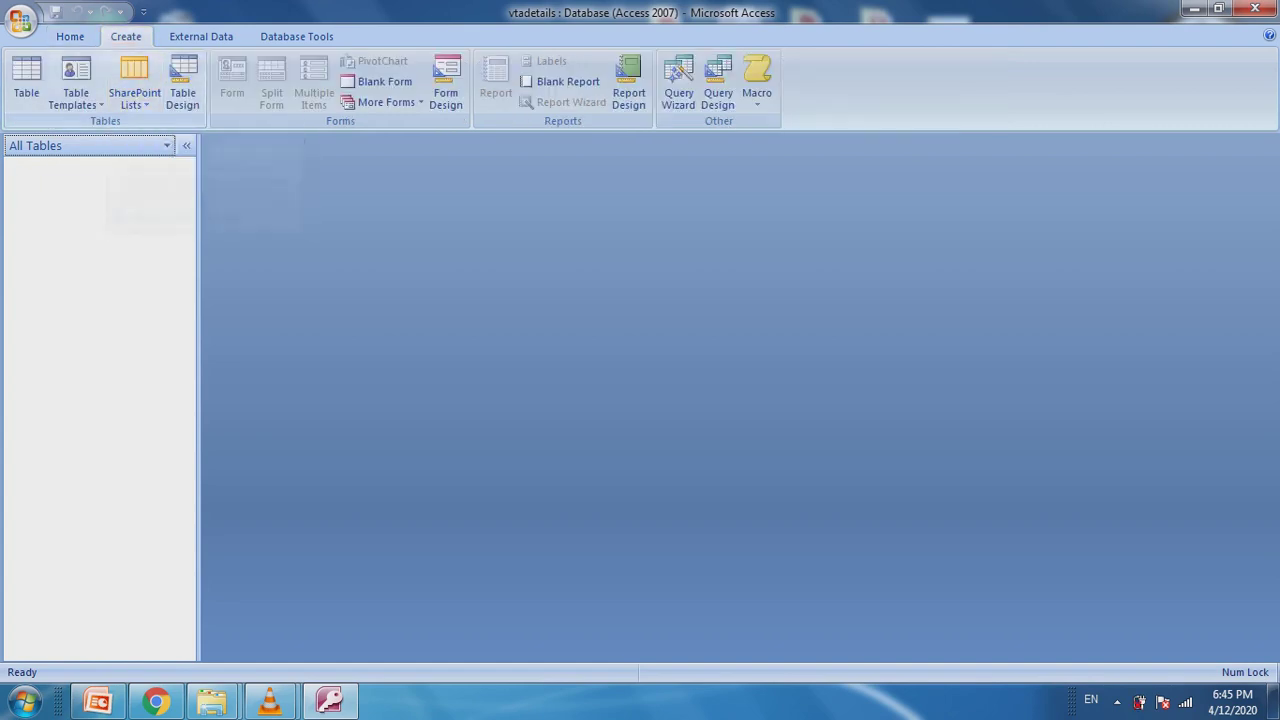
click(26, 80)
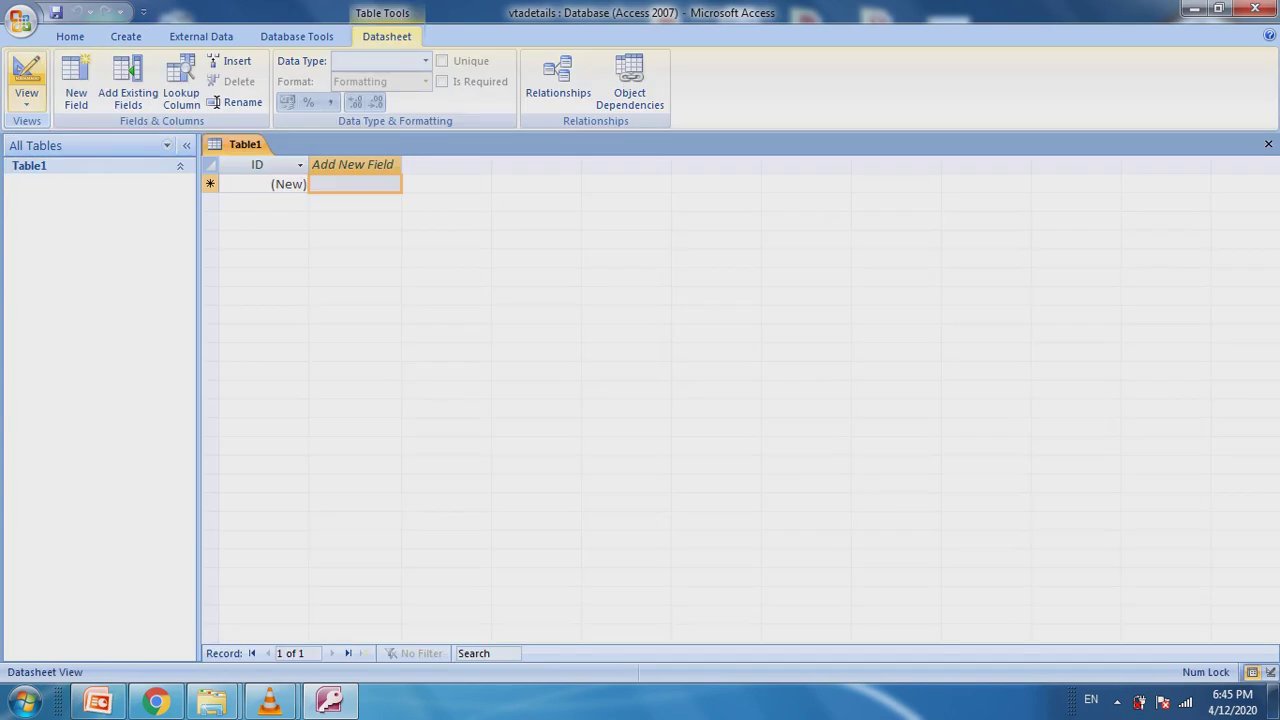
click(26, 80)
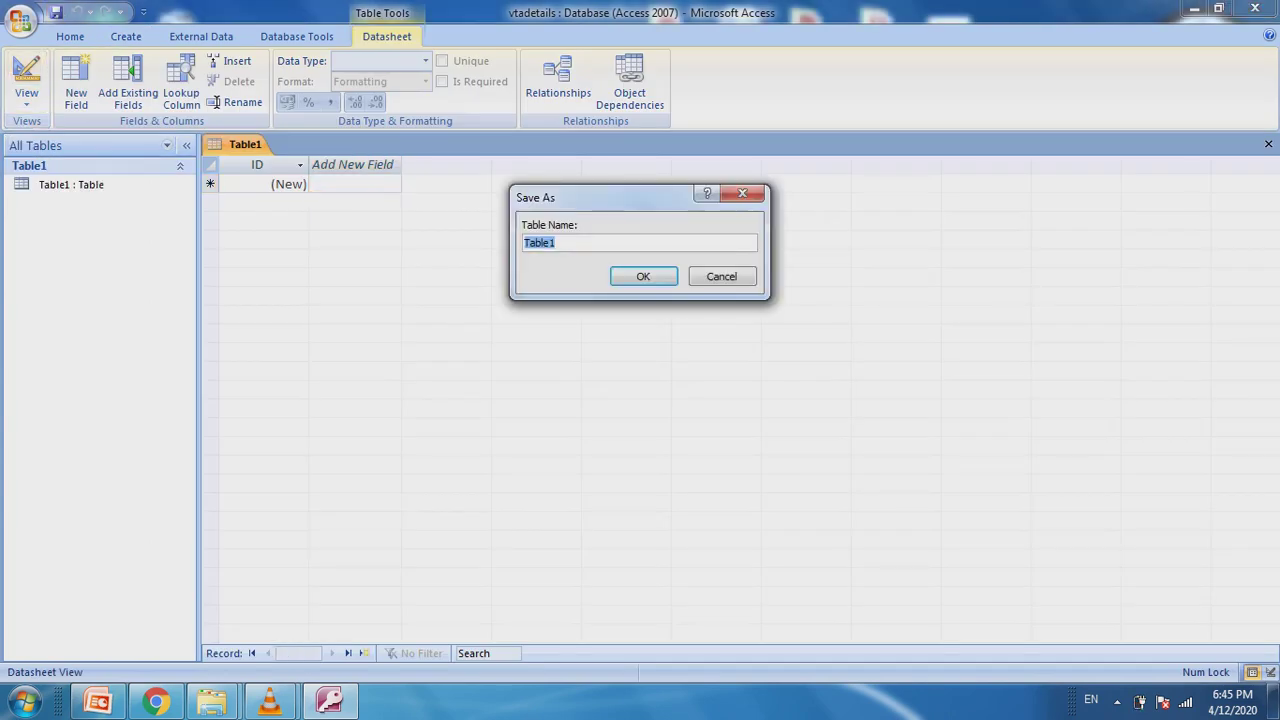
text(StudentPersonaldetails)
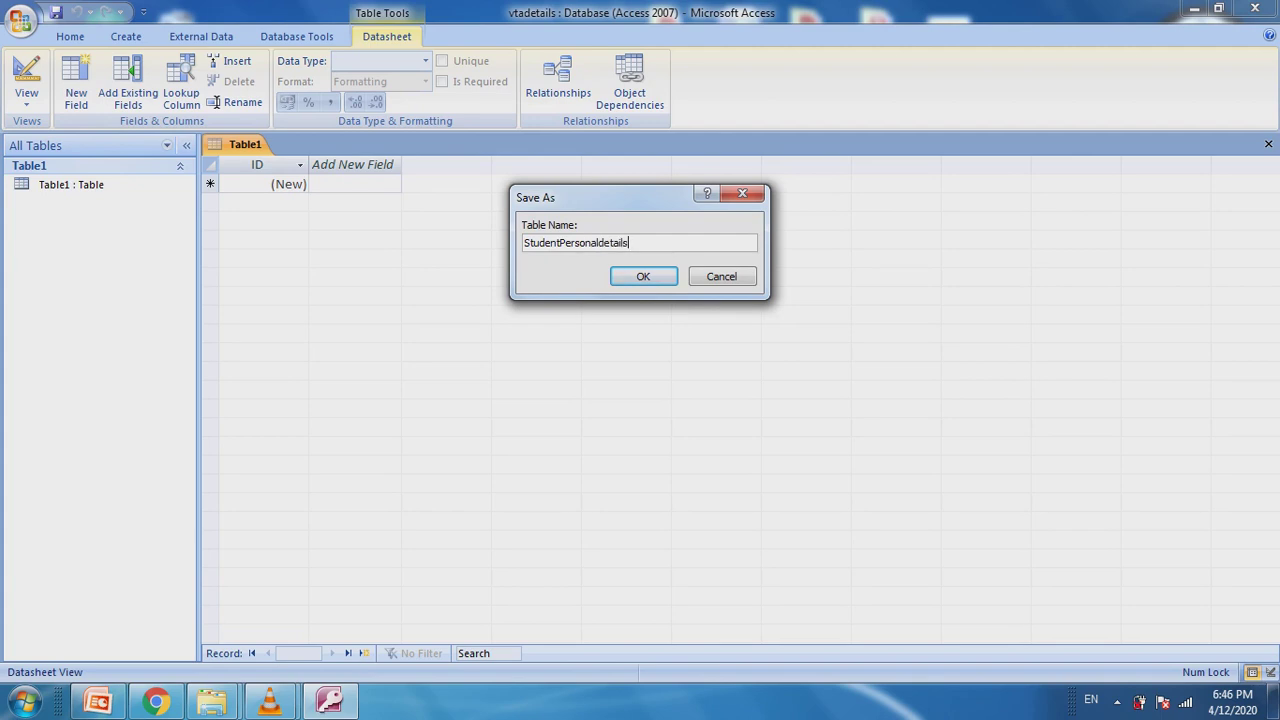
key(Return)
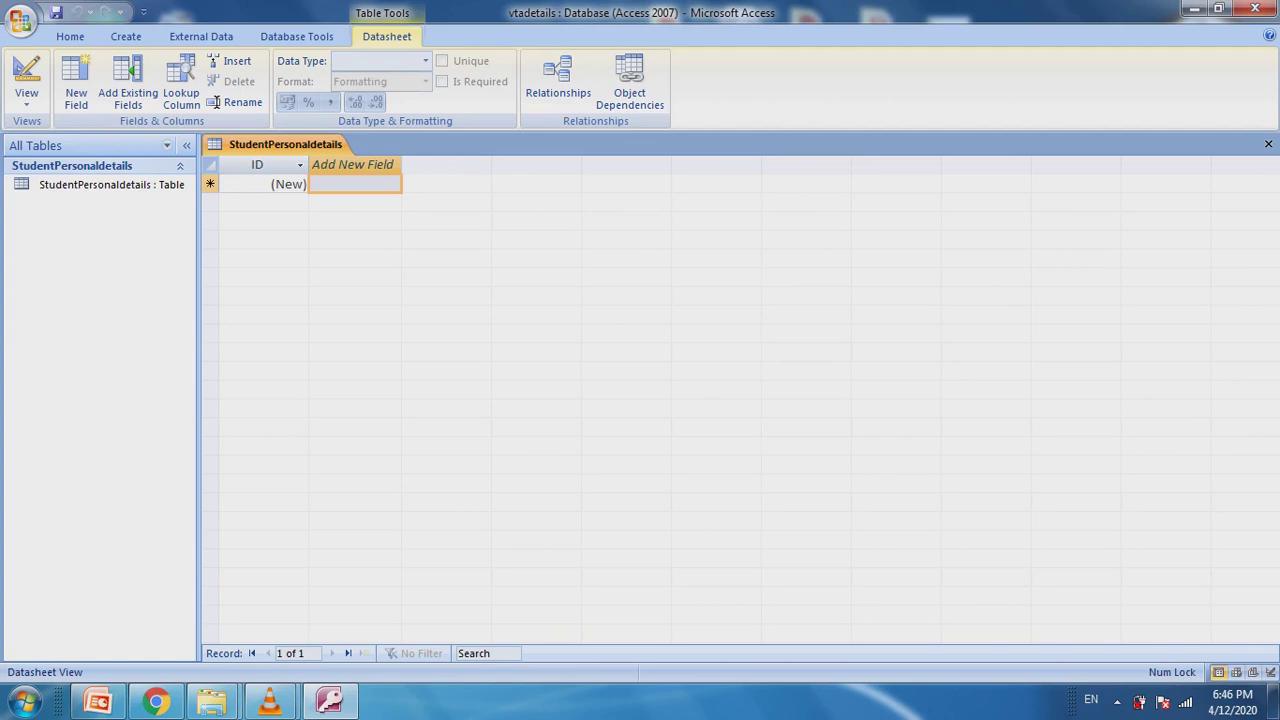
click(1268, 144)
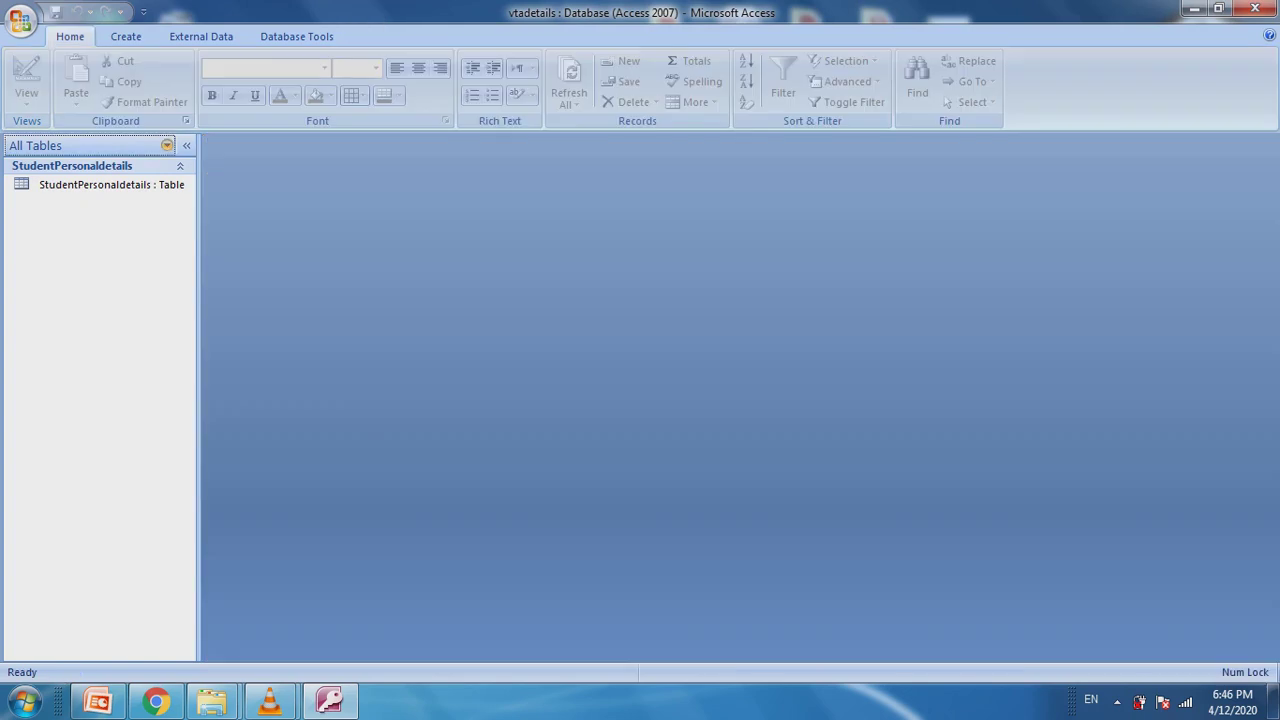
Create a second table in the database, save it as studentAcadamicdetails and close it.
click(126, 36)
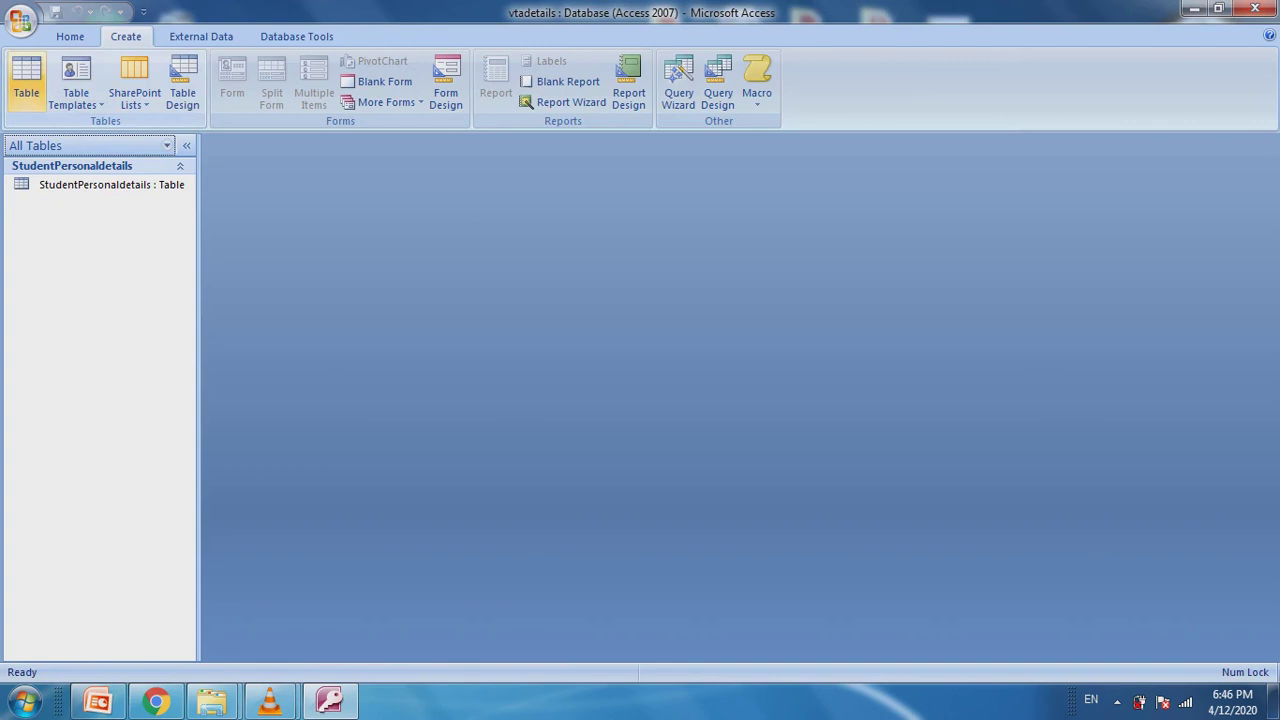
click(26, 80)
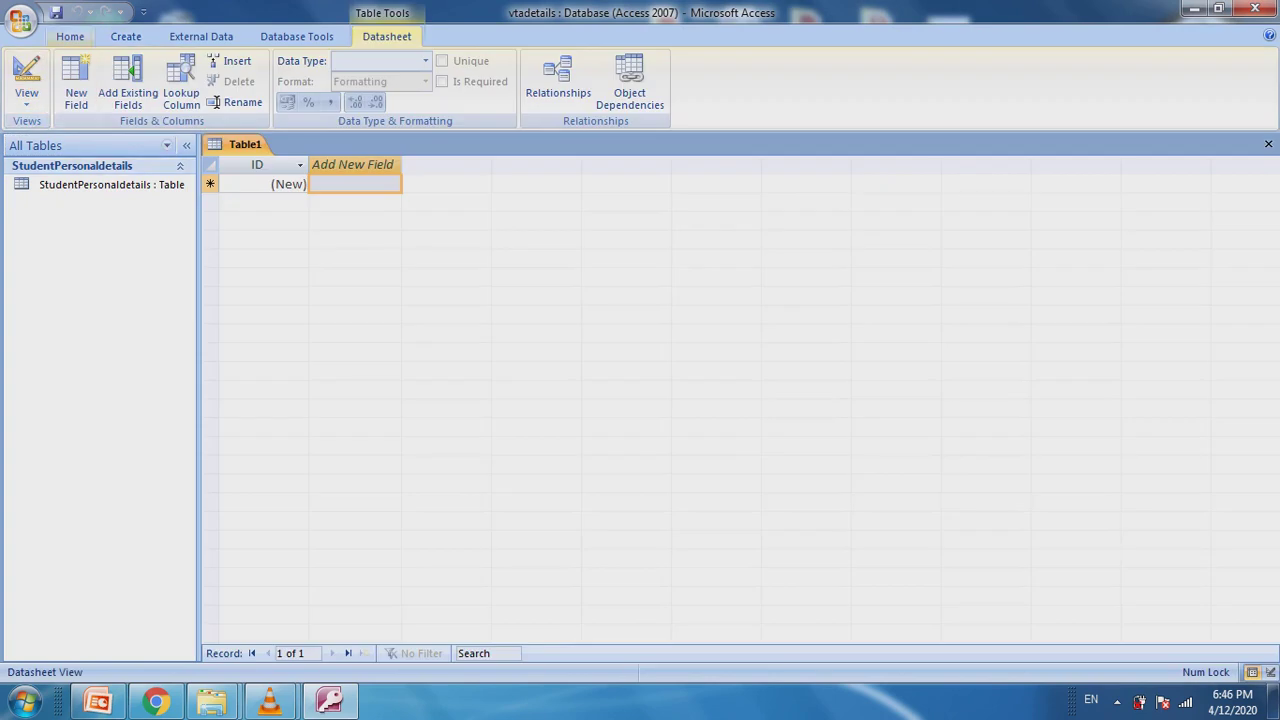
click(56, 12)
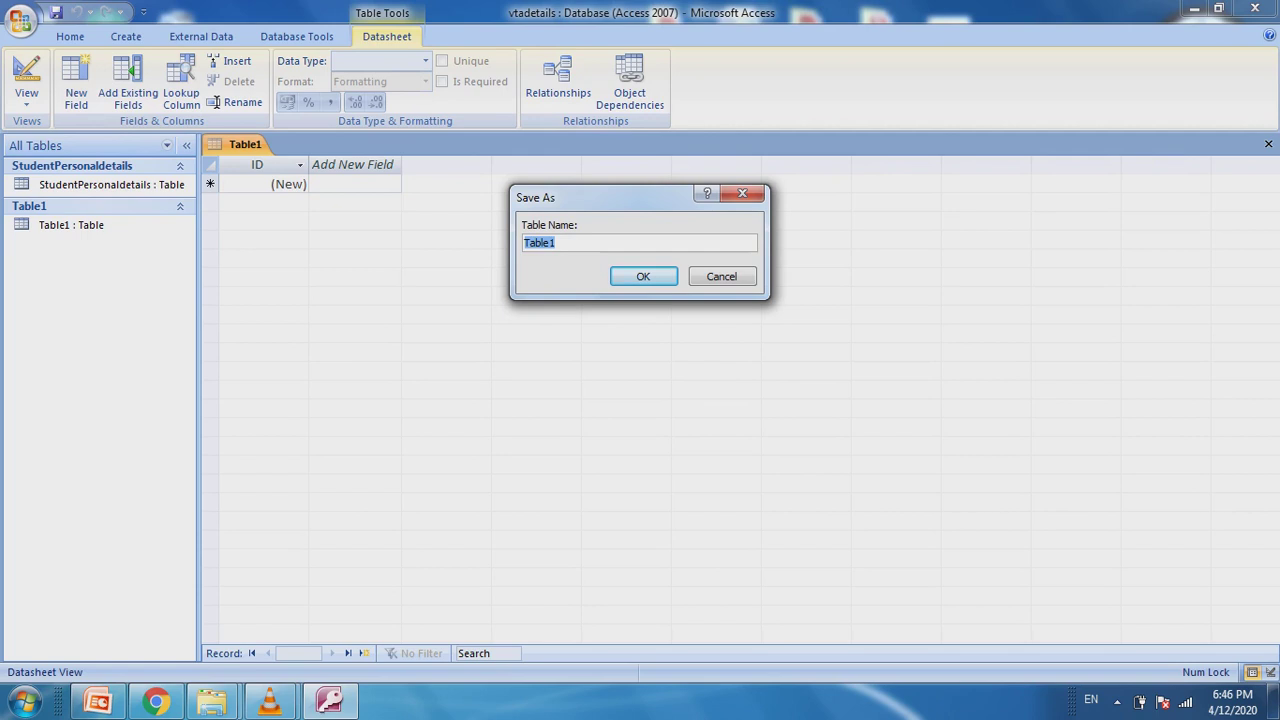
text(studentAcadamicDe)
key(BackSpace)
key(BackSpace)
text(details)
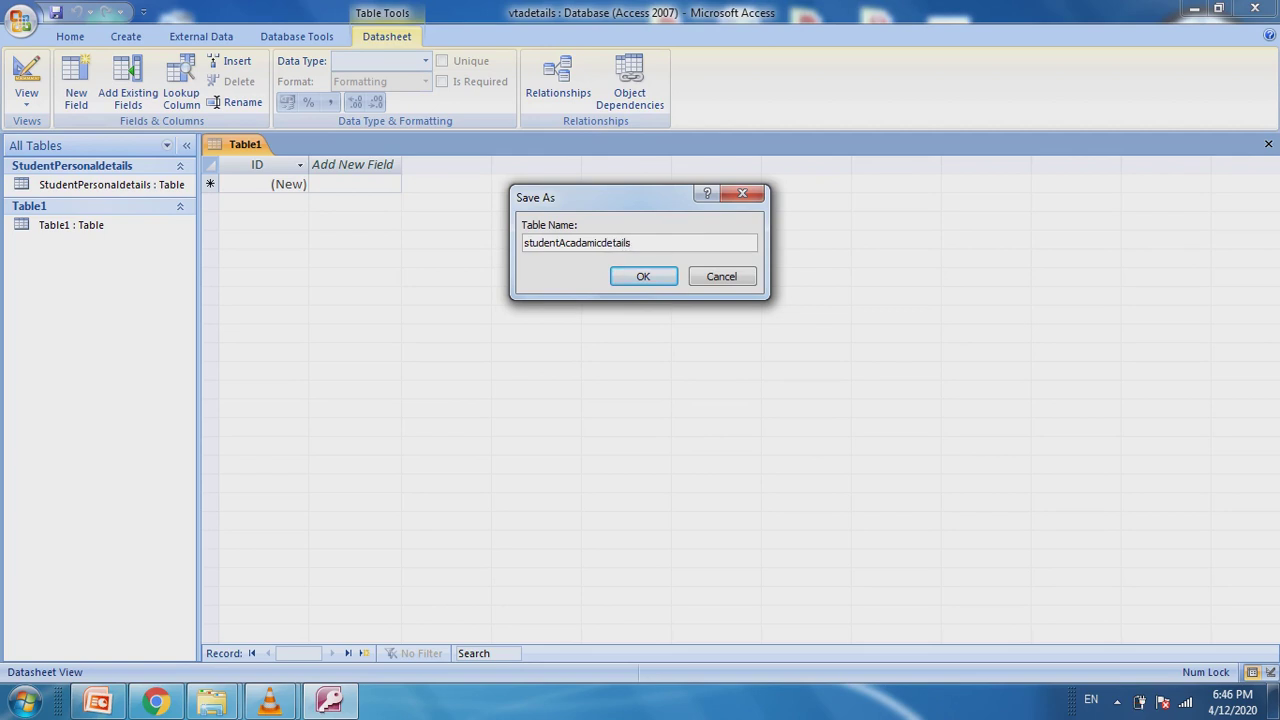
key(Return)
click(1268, 144)
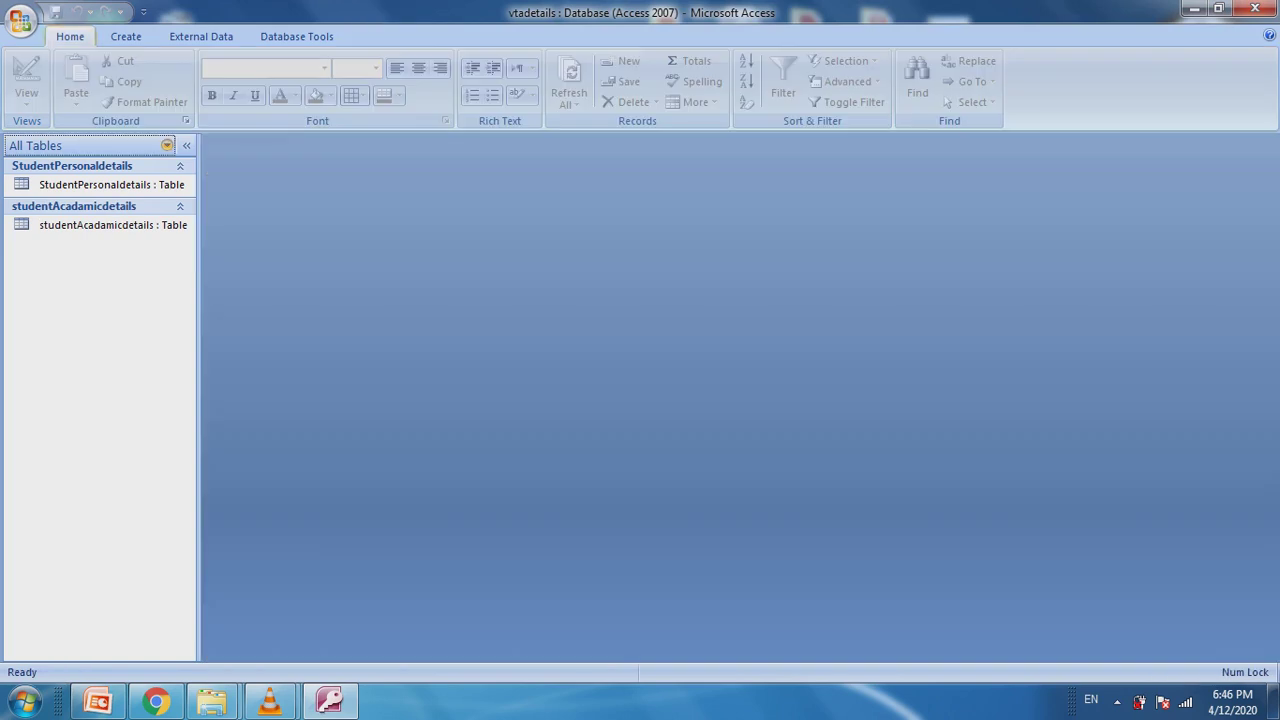
click(20, 20)
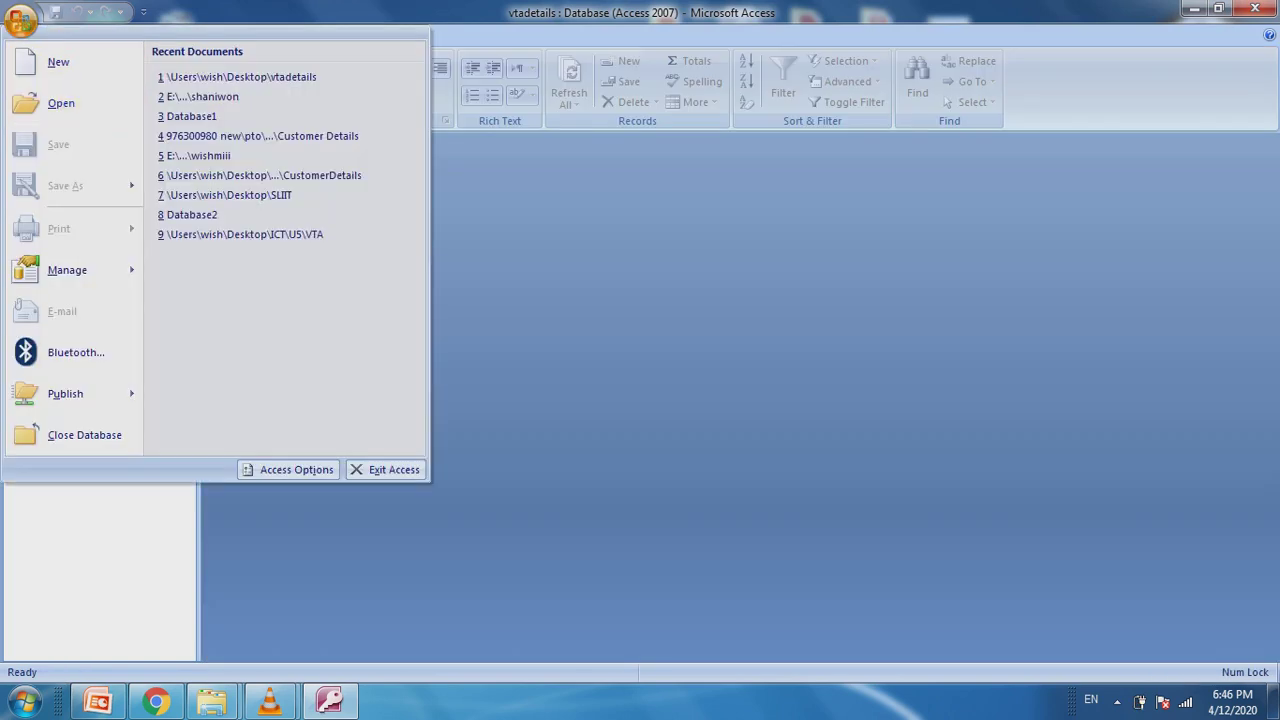
mouse_move(131, 185)
key(Escape)
key(Escape)
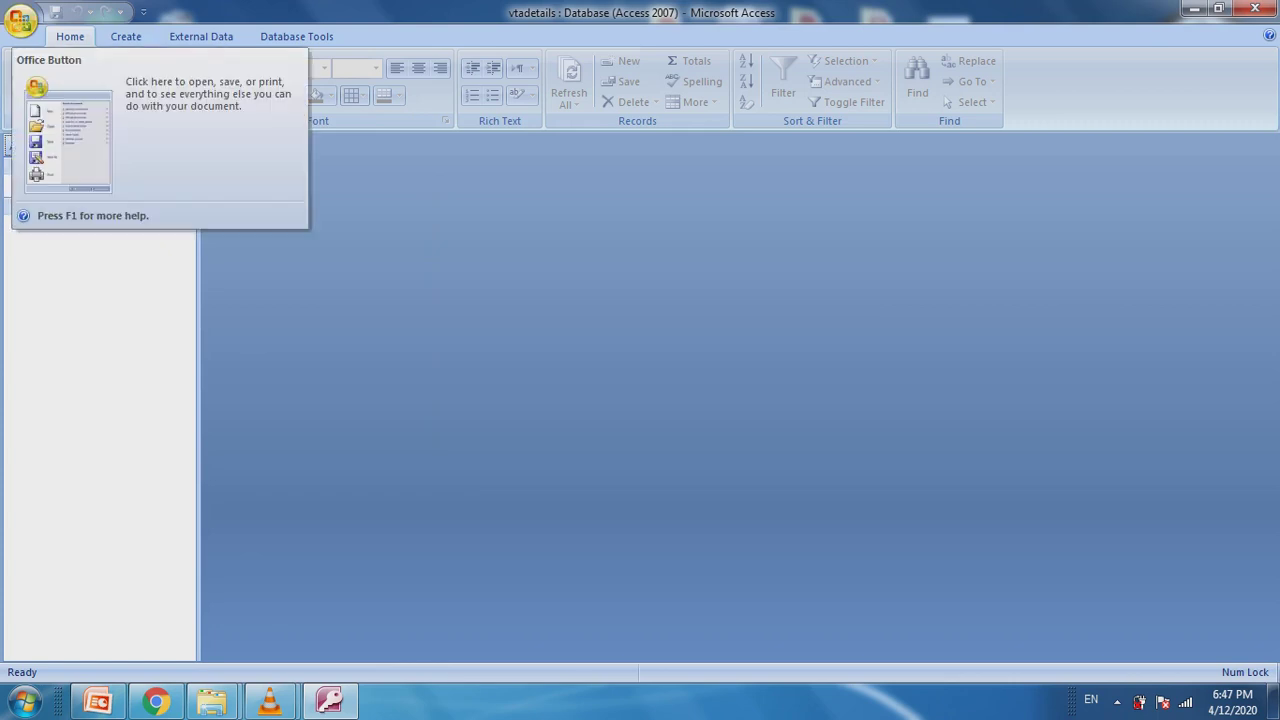
Close the vtadetails database and exit Access.
click(21, 20)
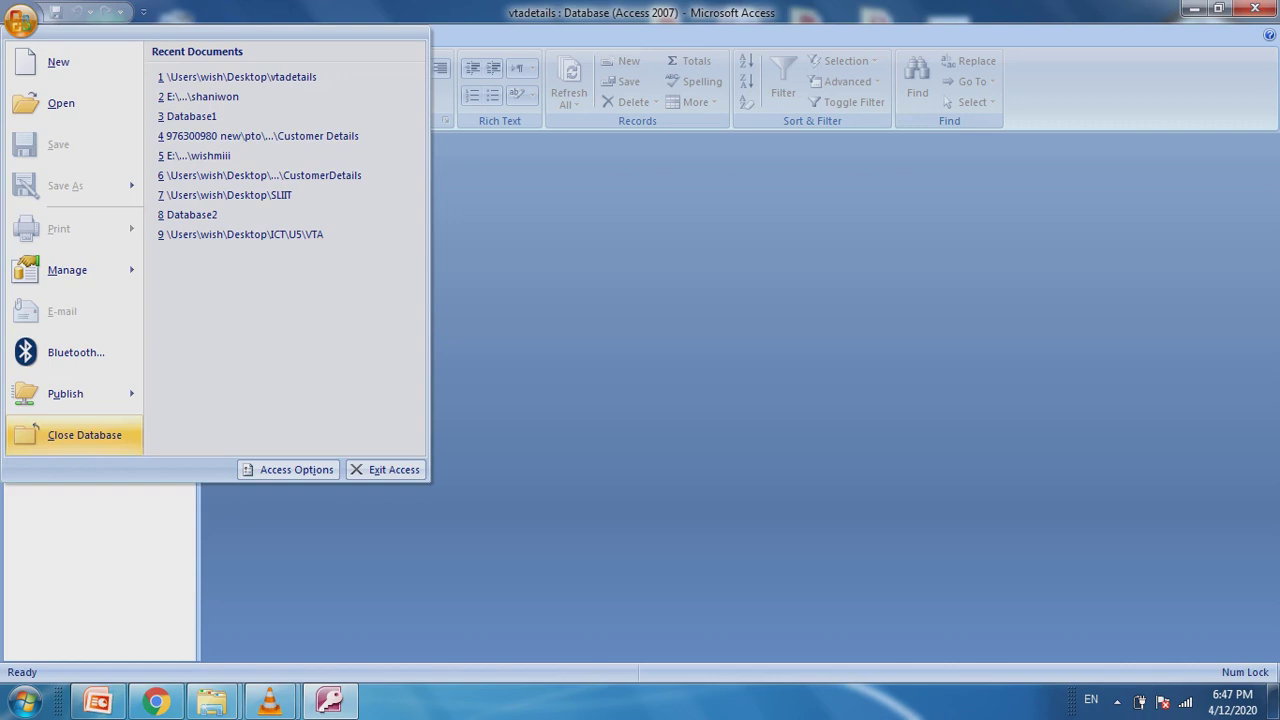
click(84, 434)
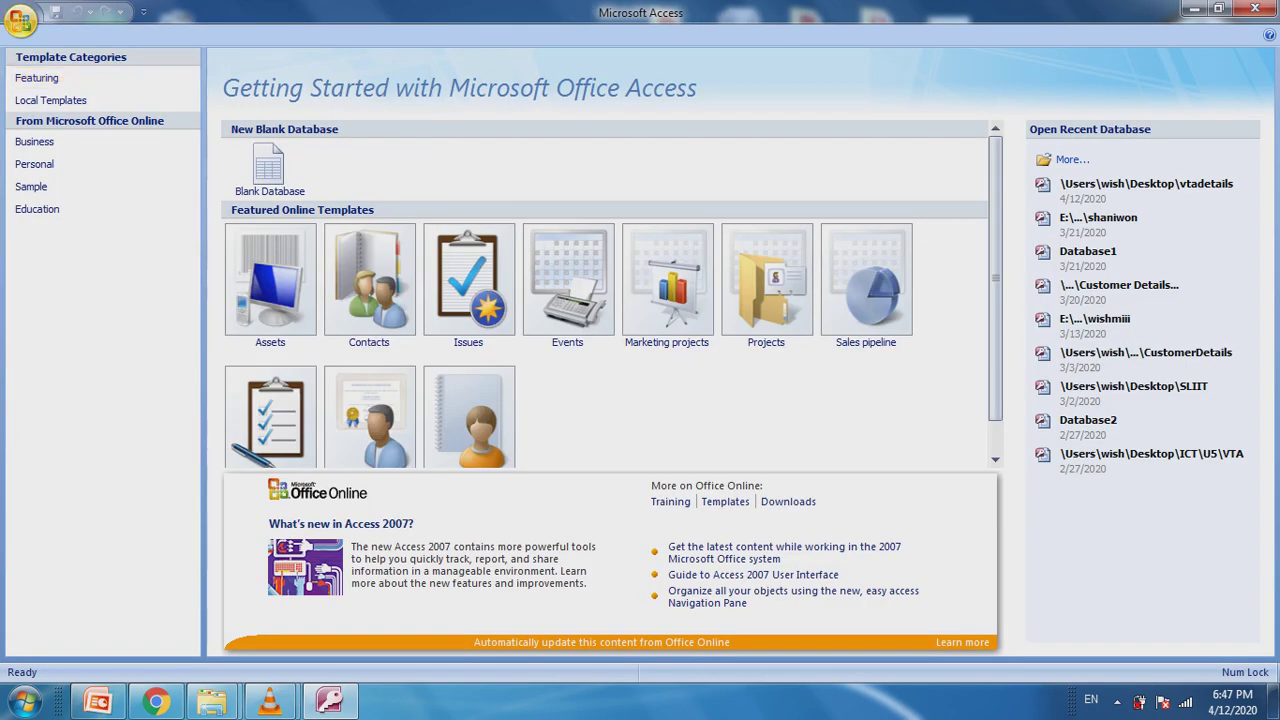
click(21, 19)
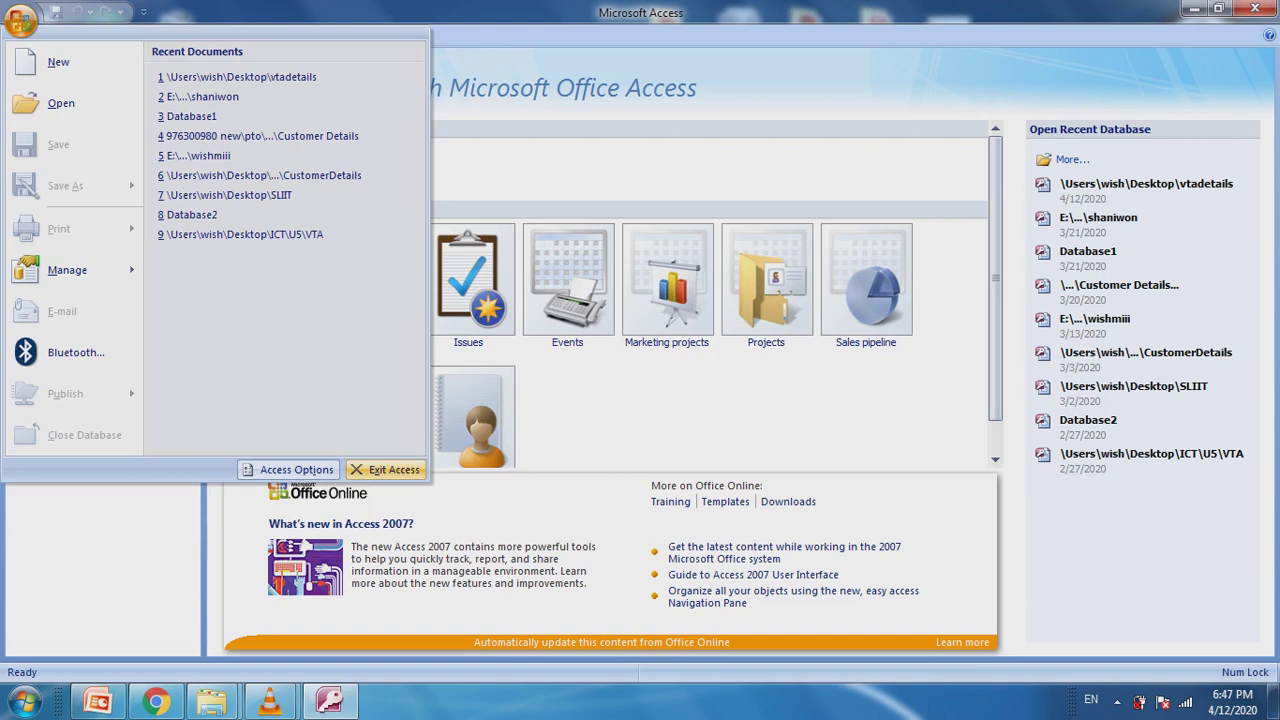
click(385, 469)
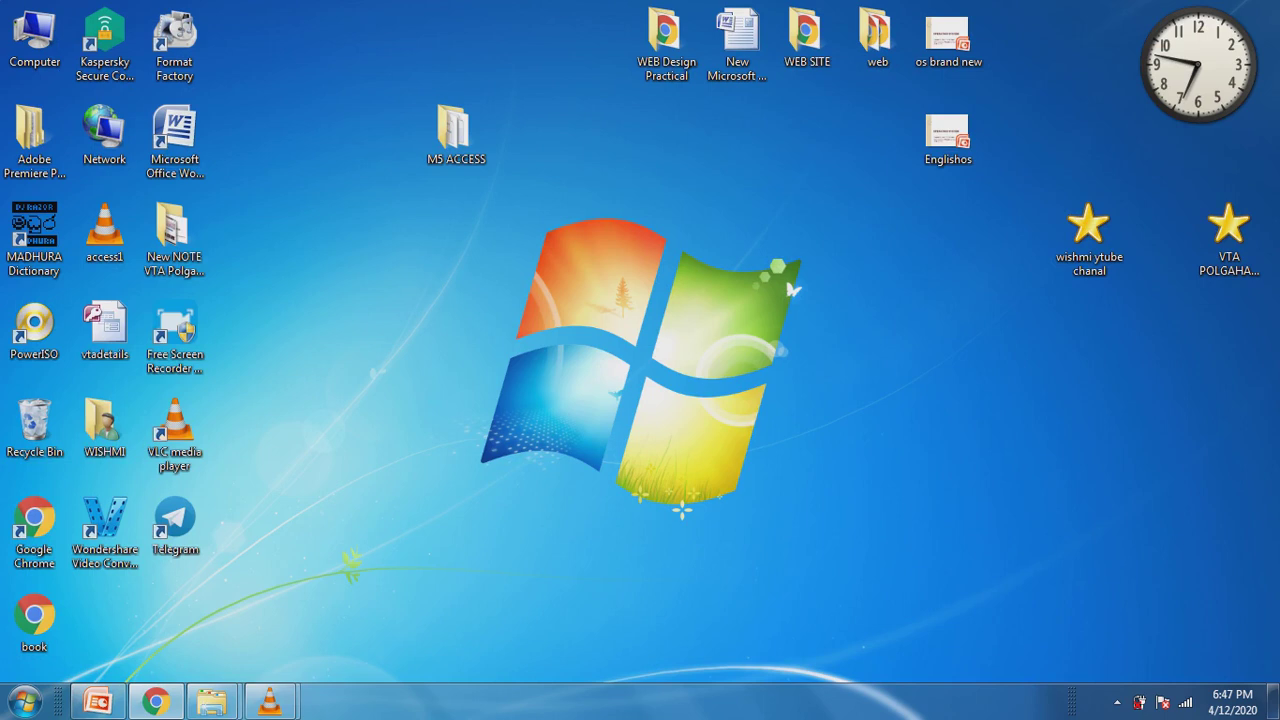
Move the vtadetails database file out of the desktop's icon columns into the empty area beside them.
drag(105, 325, 376, 330)
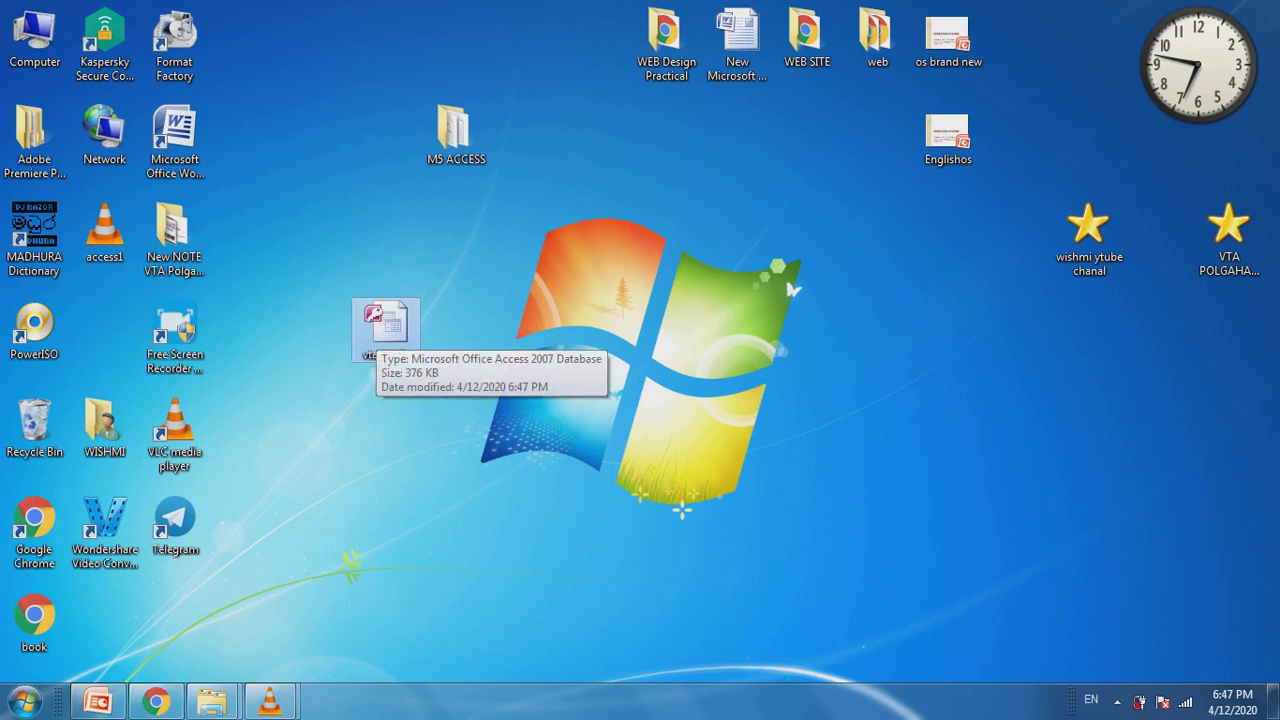